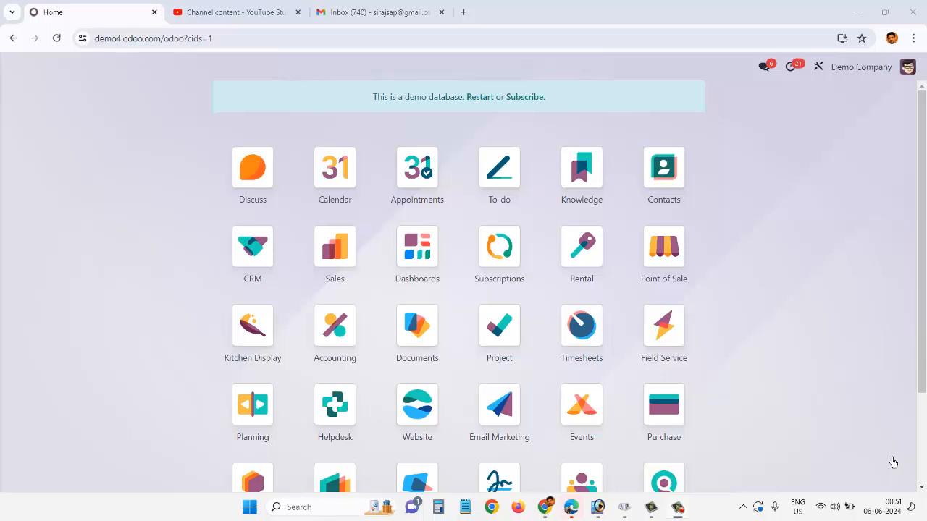
Duplicate the 101401 Bank account in the Accounting app's chart of accounts
click(348, 333)
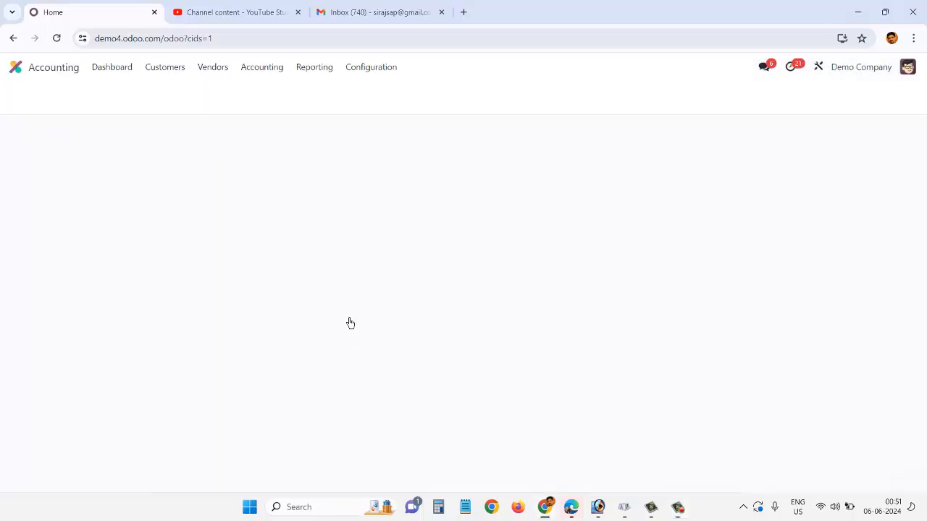
click(381, 67)
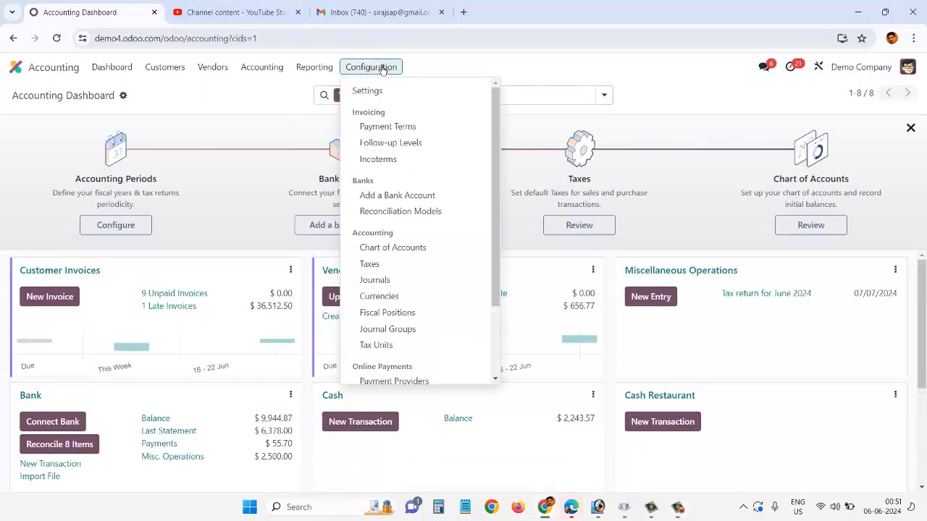
click(412, 251)
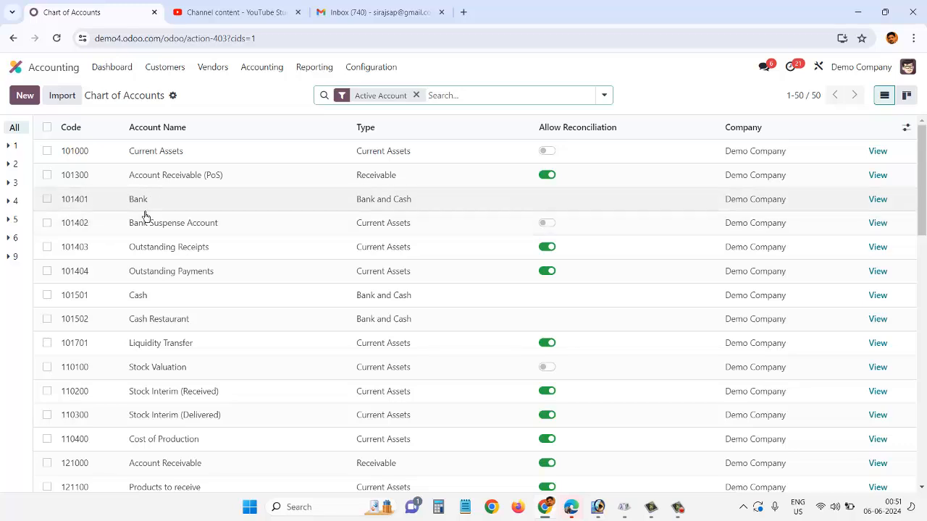
click(46, 200)
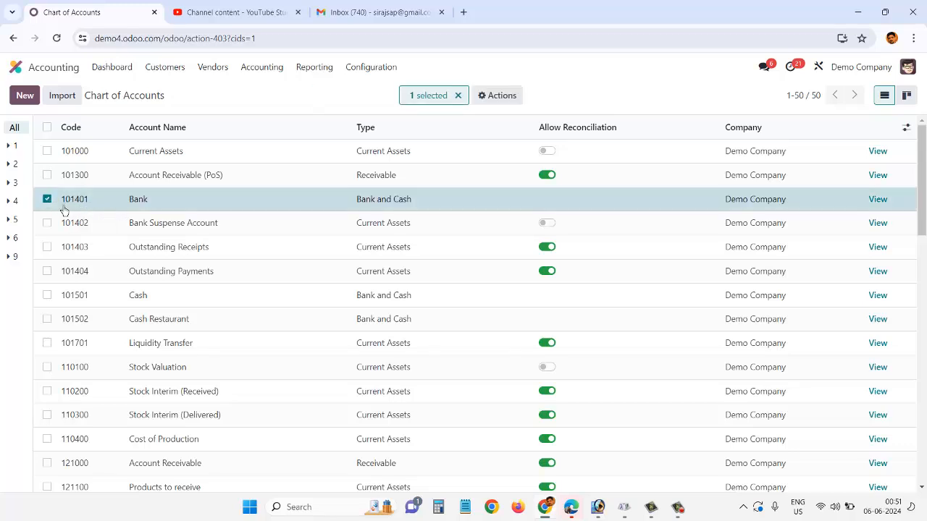
click(496, 95)
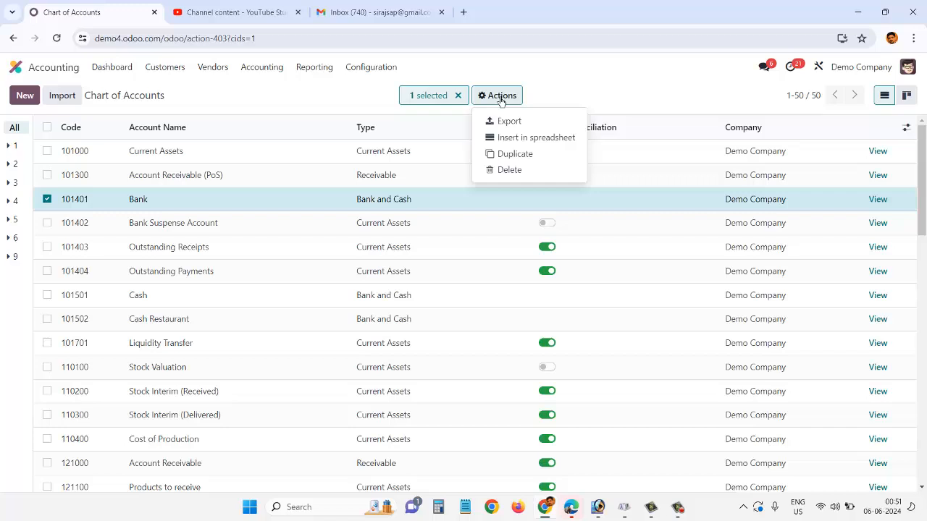
click(542, 168)
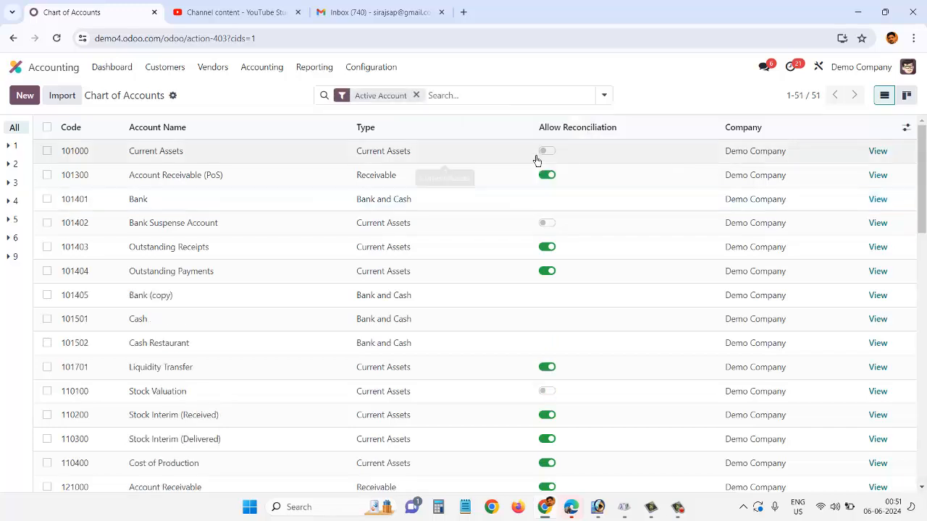
Rename the copied Bank account to "Investment from" followed by the investor's name
click(168, 301)
key(BackSpace)
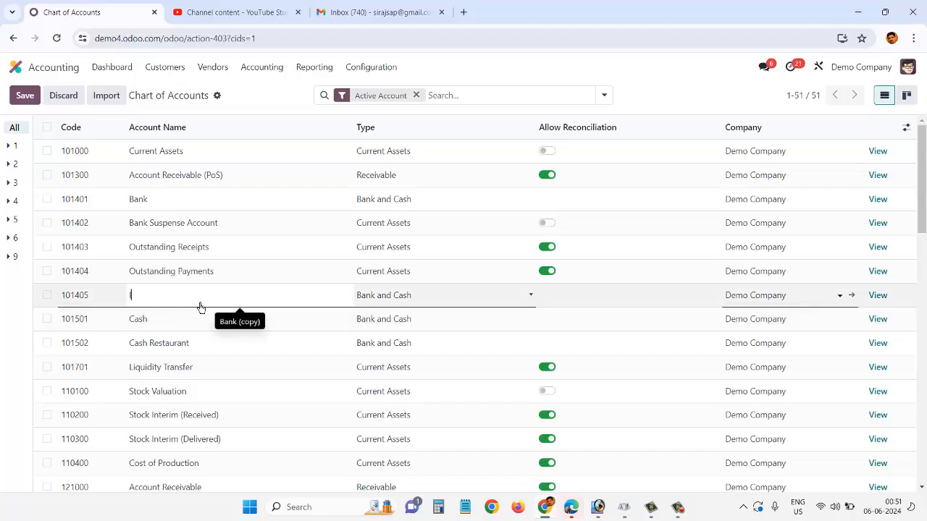
text(Investment)
text( from Mr.)
text( X)
text(Finance)
Set the type of account 101405 to Payable and save the account
click(413, 302)
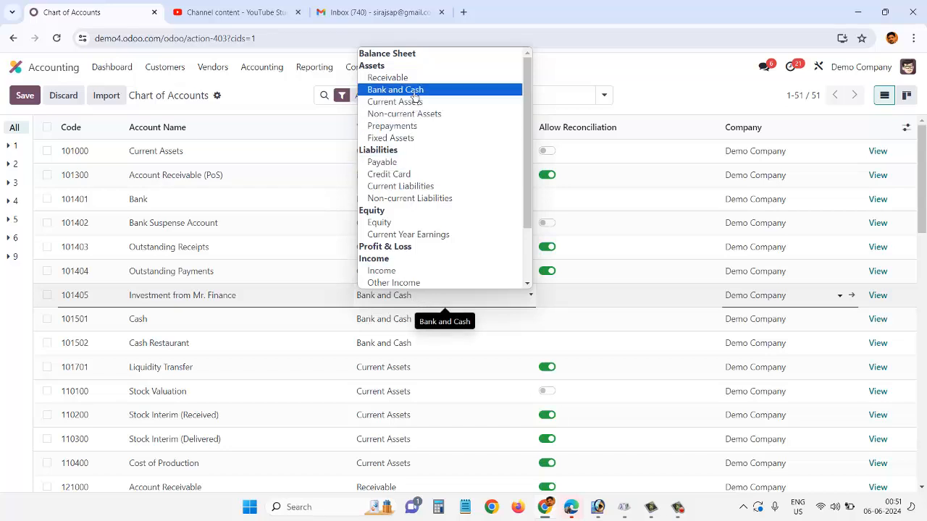
click(402, 163)
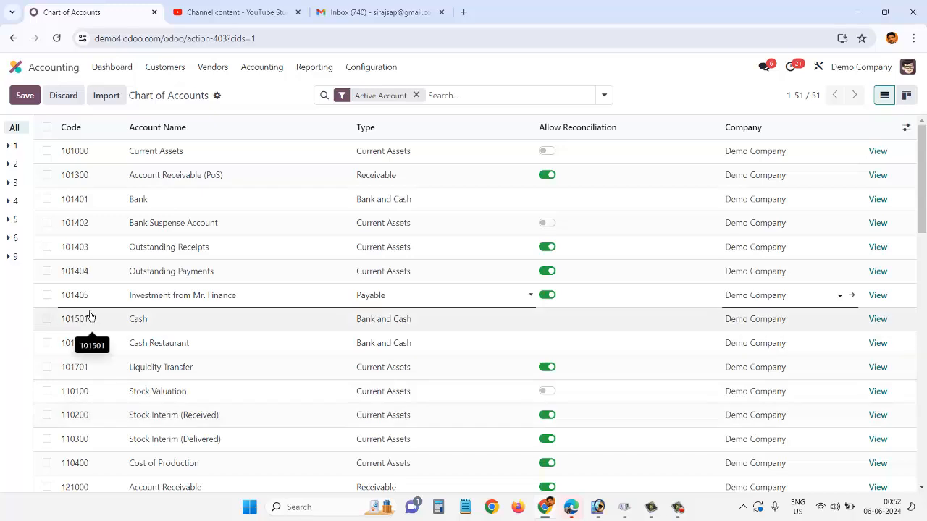
click(29, 96)
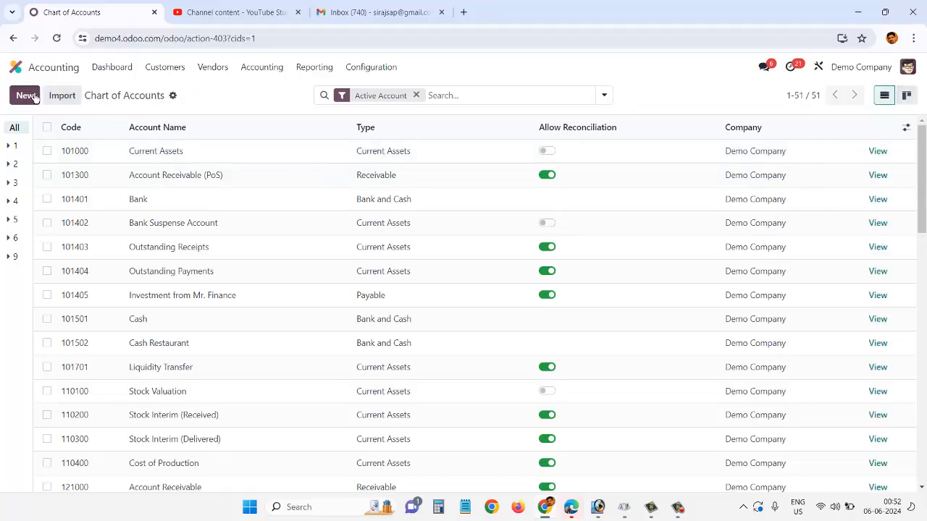
Create a new vendor as an Individual and enter the investor's name
click(231, 69)
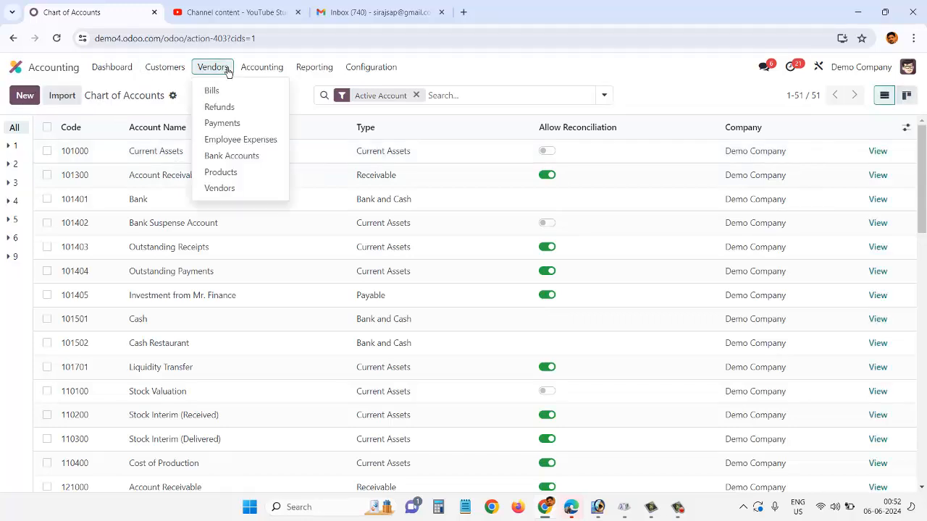
click(241, 193)
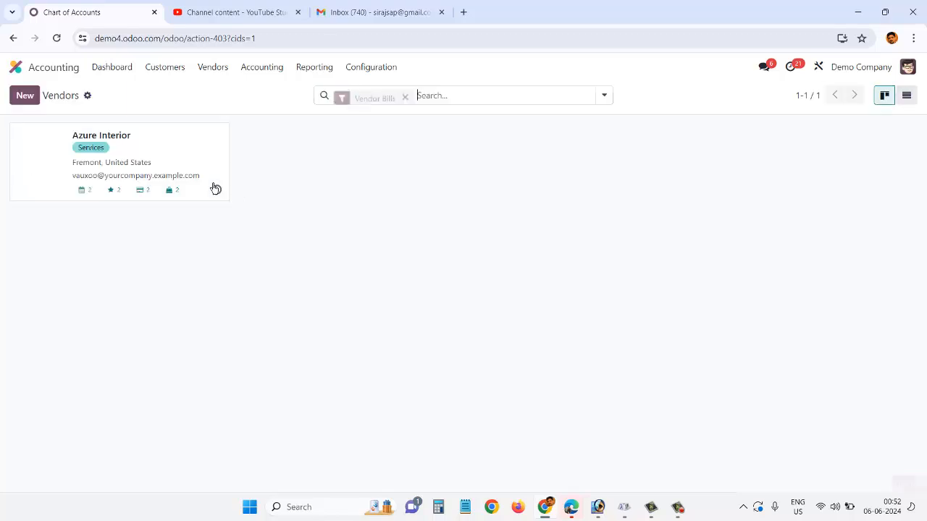
click(32, 97)
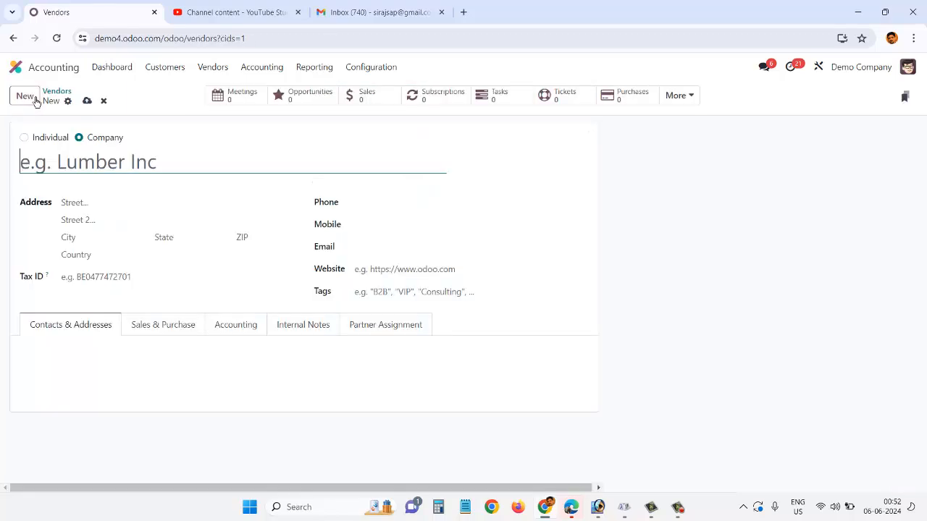
click(35, 139)
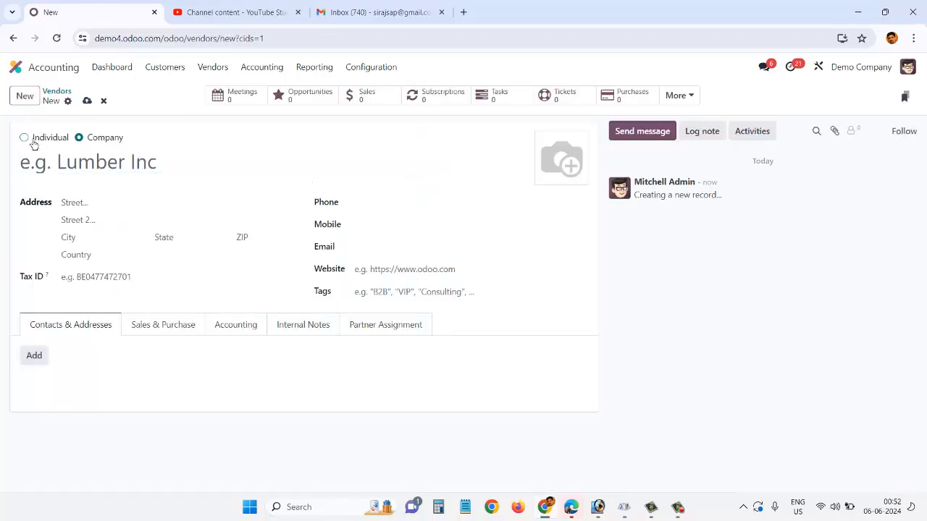
click(79, 170)
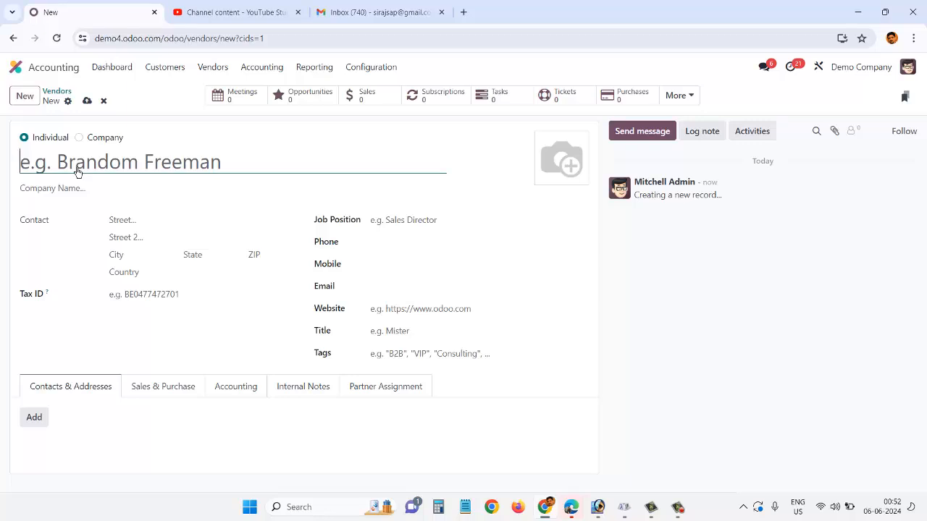
text(Mr. Fi)
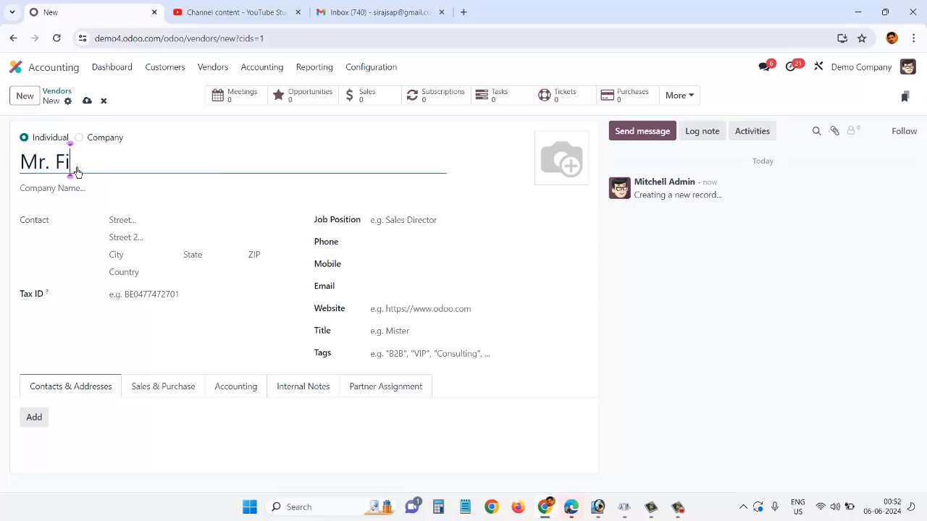
text(nance)
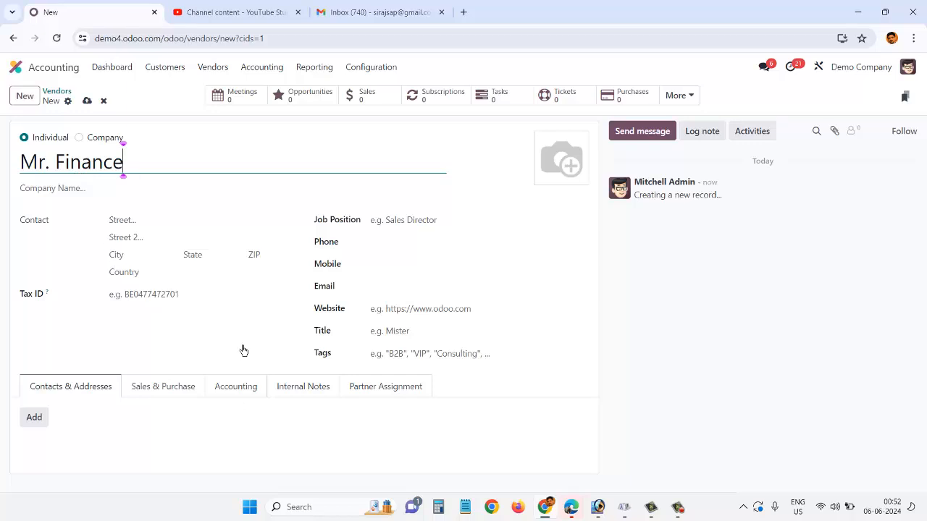
Create a new tag "Investor" and assign it to the new vendor
click(415, 359)
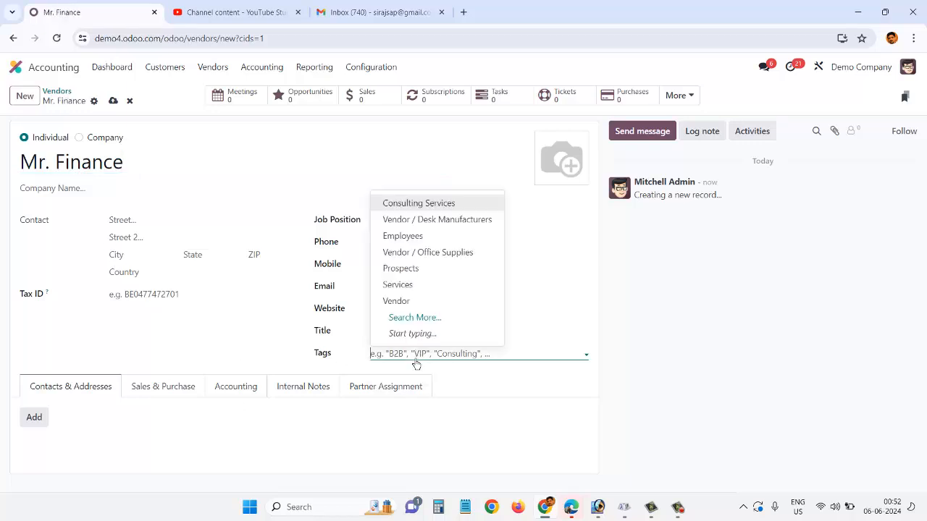
text(Inve)
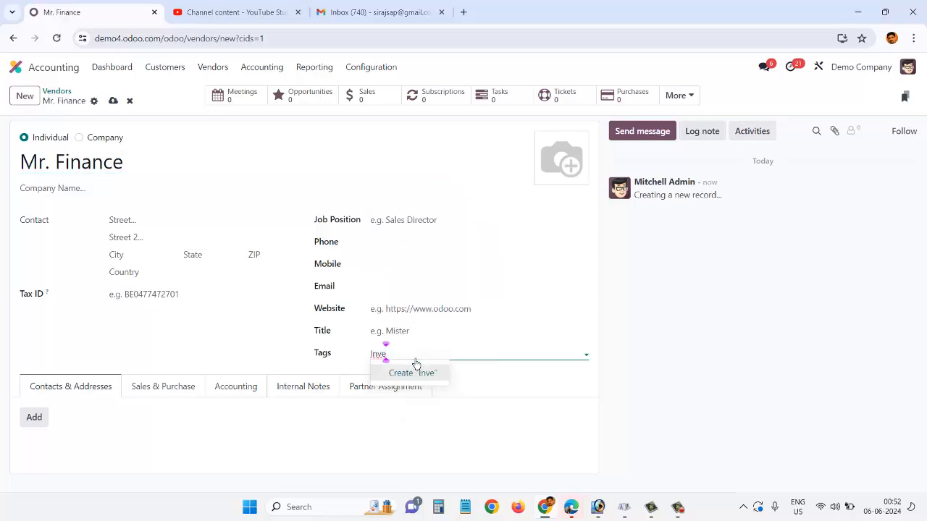
text(stor)
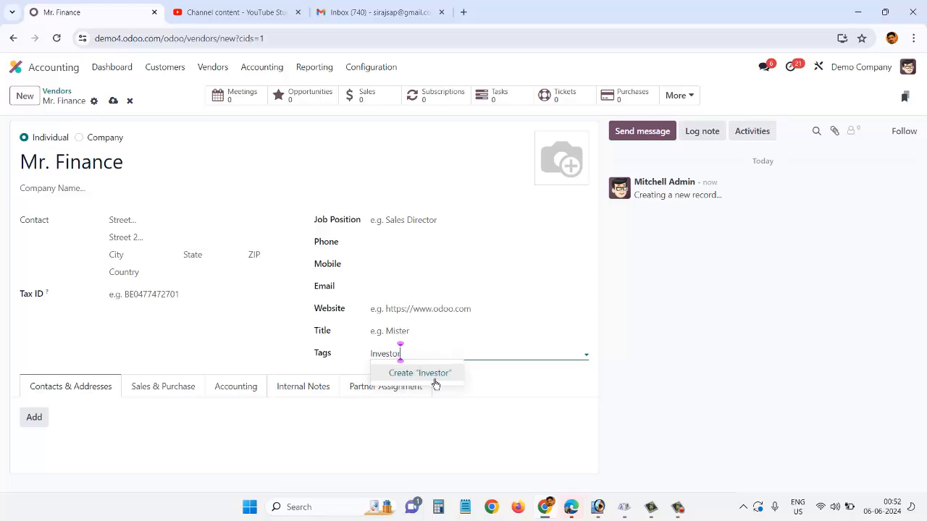
click(435, 383)
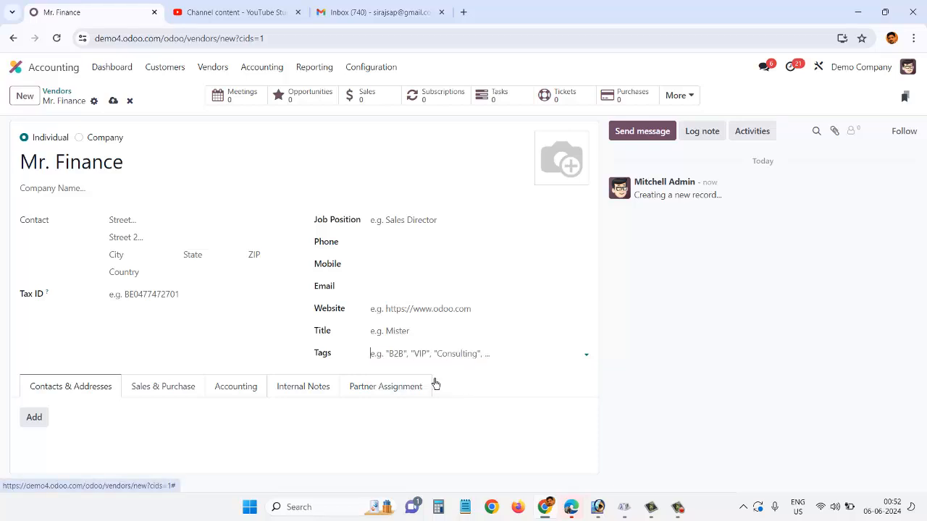
Set the vendor's Account Payable to the 101405 investment account and save the vendor record
click(247, 389)
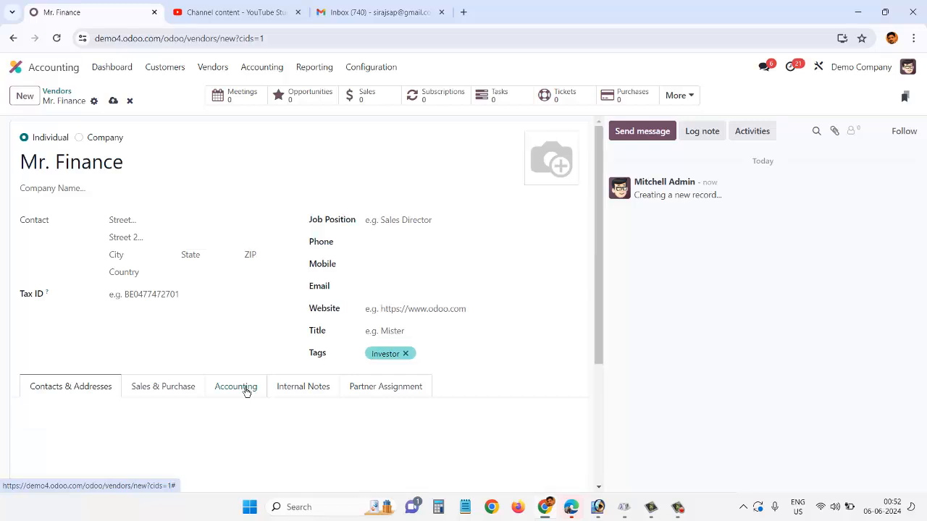
scroll(245, 394, down, 3)
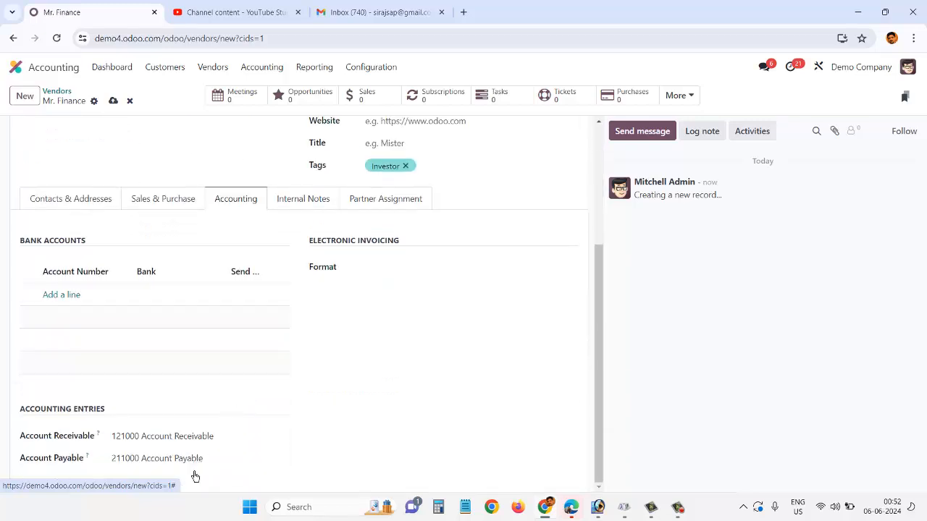
click(226, 462)
text(invest)
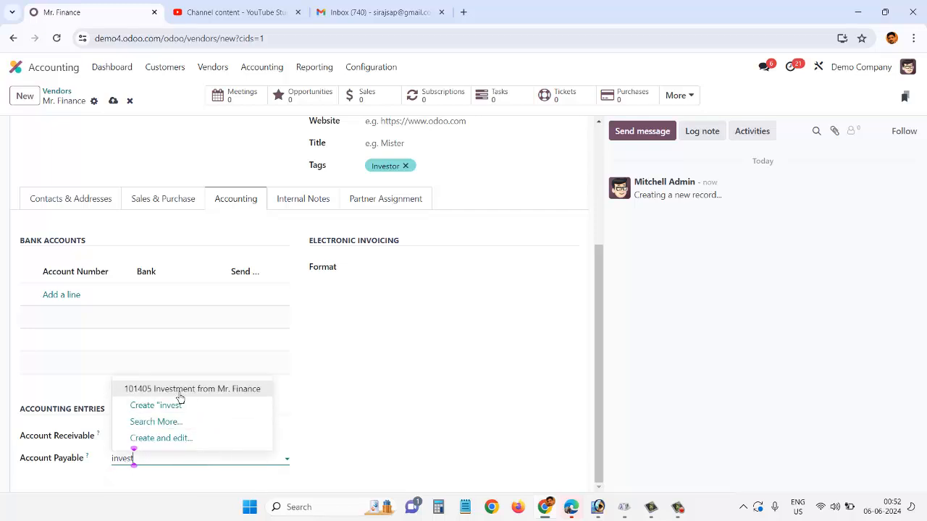
click(257, 392)
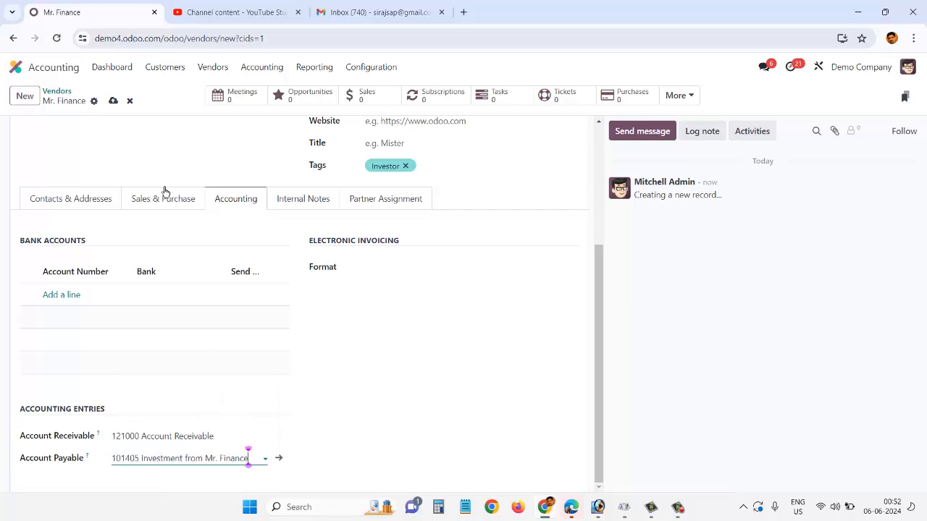
click(113, 102)
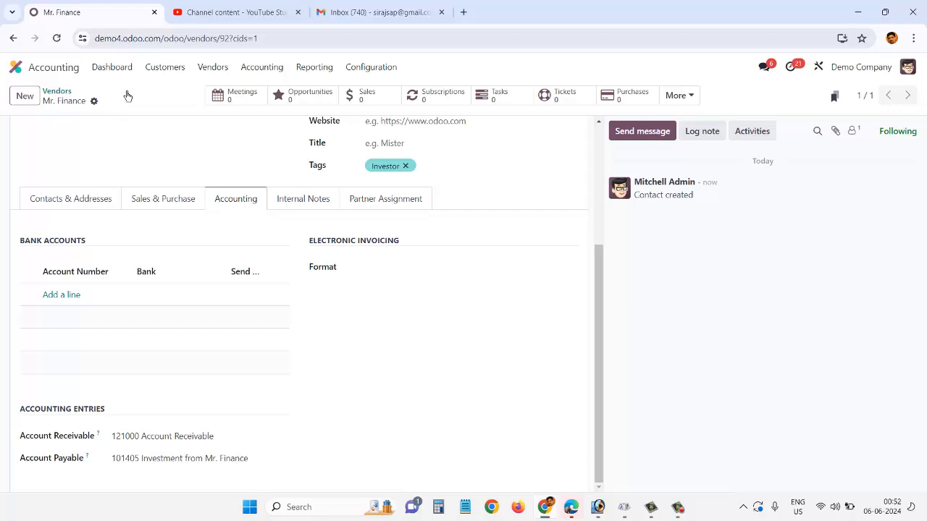
Start a new vendor payment in Accounting with the payment type Receive
click(31, 74)
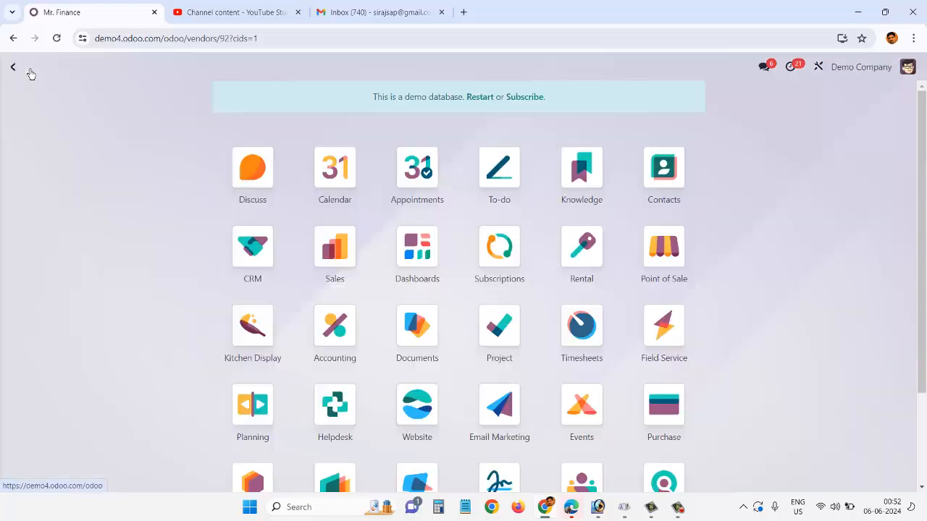
click(346, 342)
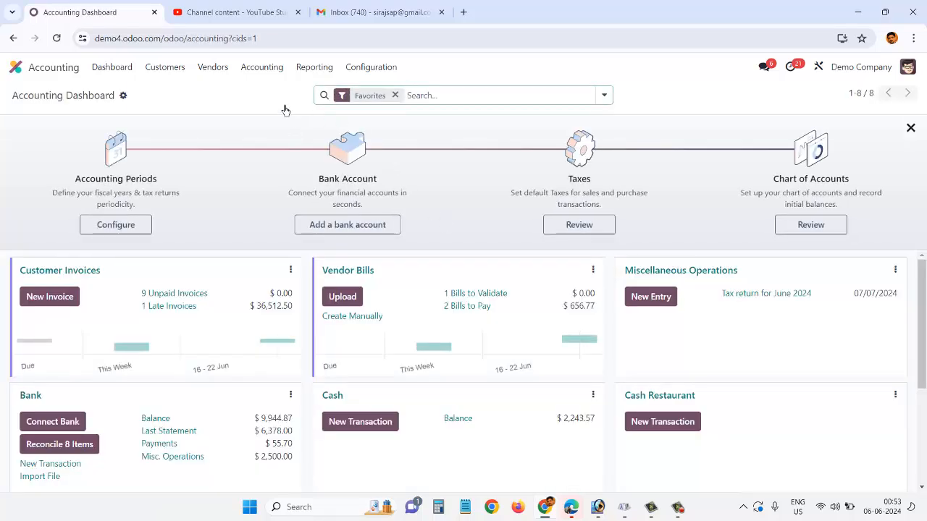
click(212, 72)
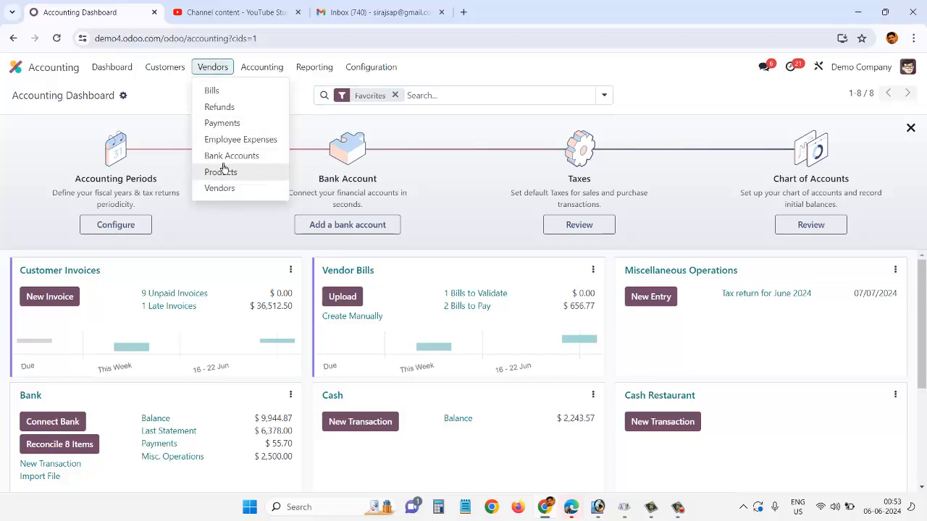
click(234, 124)
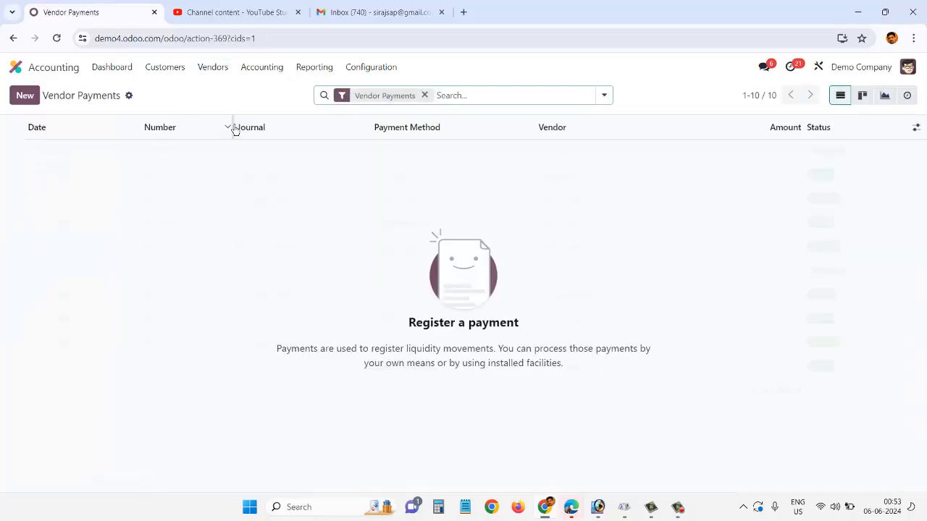
click(28, 97)
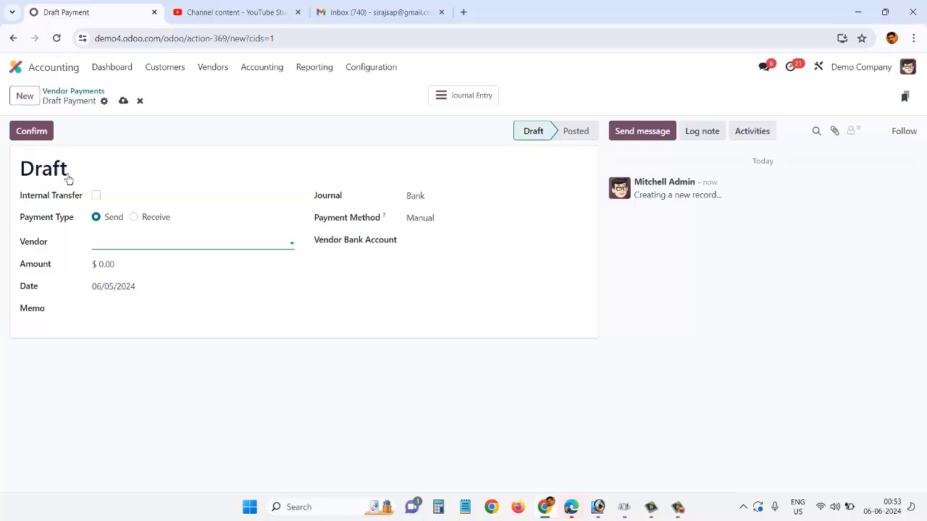
click(143, 221)
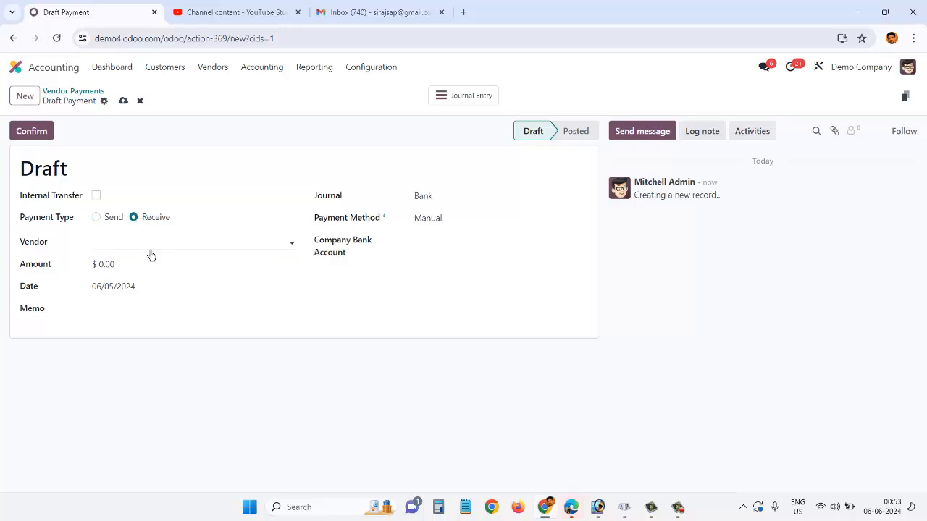
Select the newly created investor as the vendor of the incoming payment
click(149, 249)
text(Mr. F)
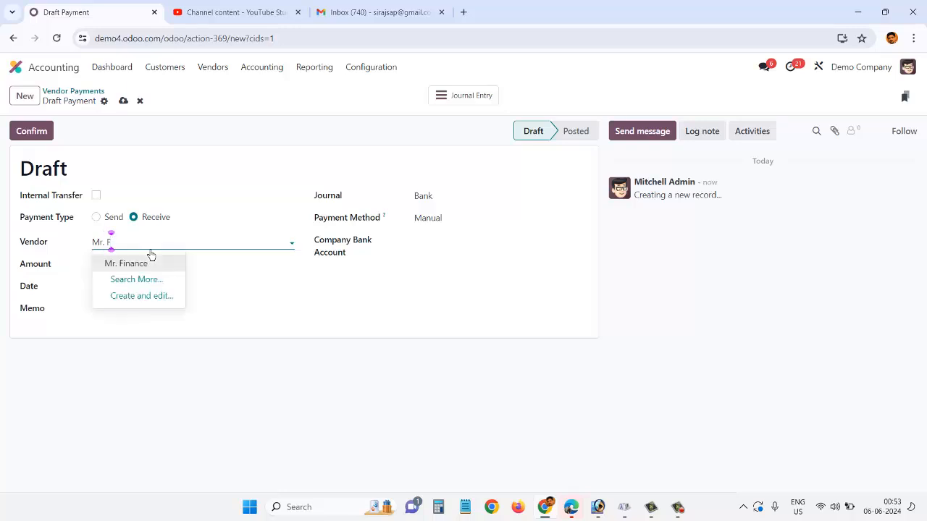
key(Return)
text(\)
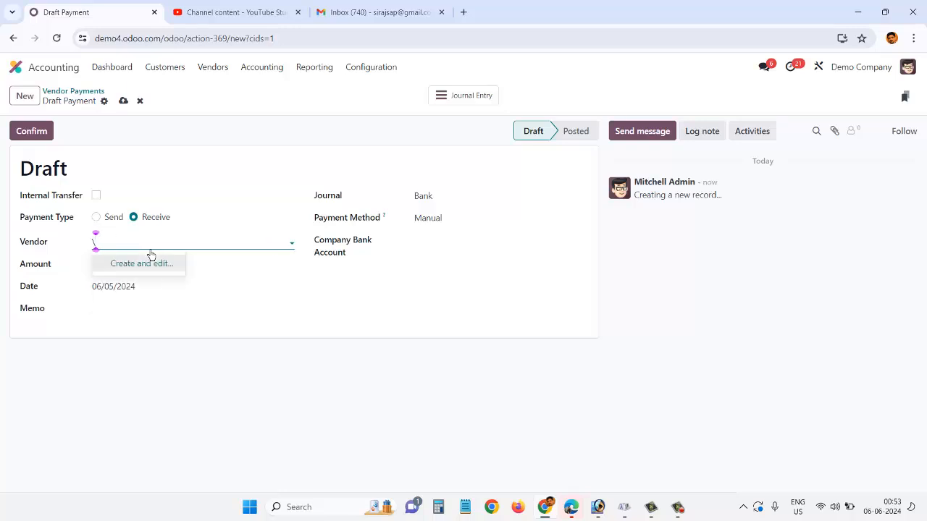
key(BackSpace)
text(Mr. F)
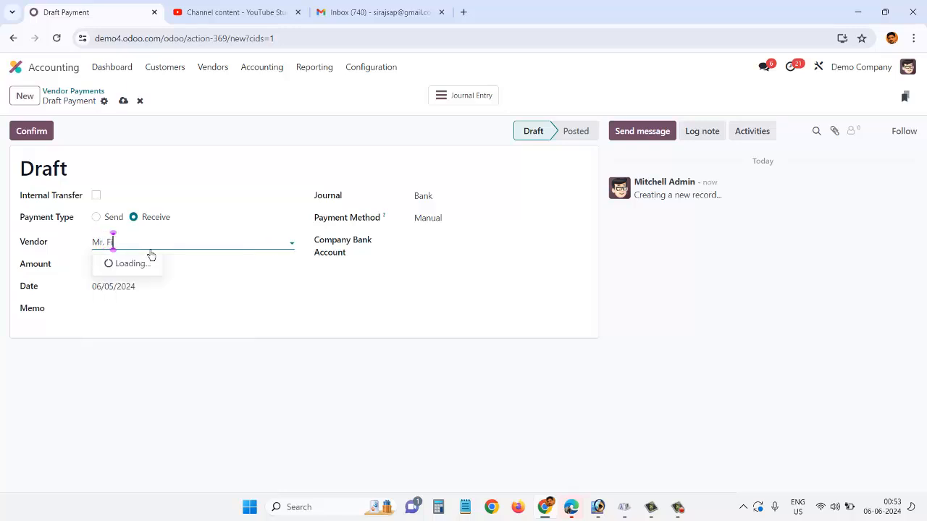
key(Return)
Set the received payment's amount to $75,000 with the memo "Investment receivd" and confirm the payment
click(125, 269)
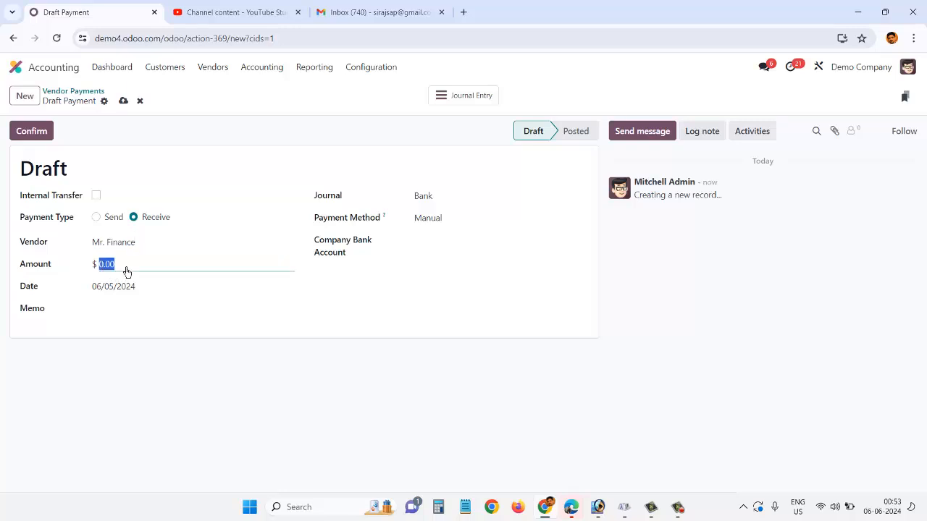
text(75000)
click(120, 316)
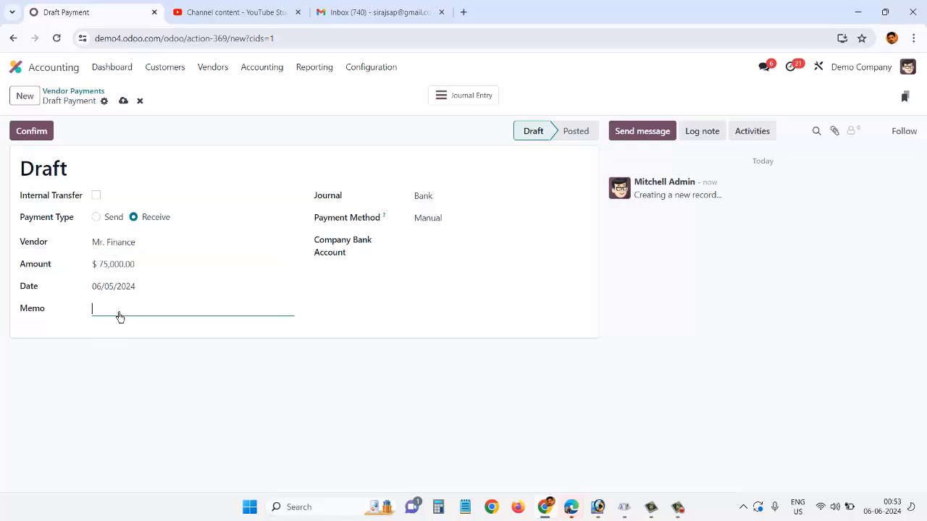
text(Investment receivd)
click(36, 132)
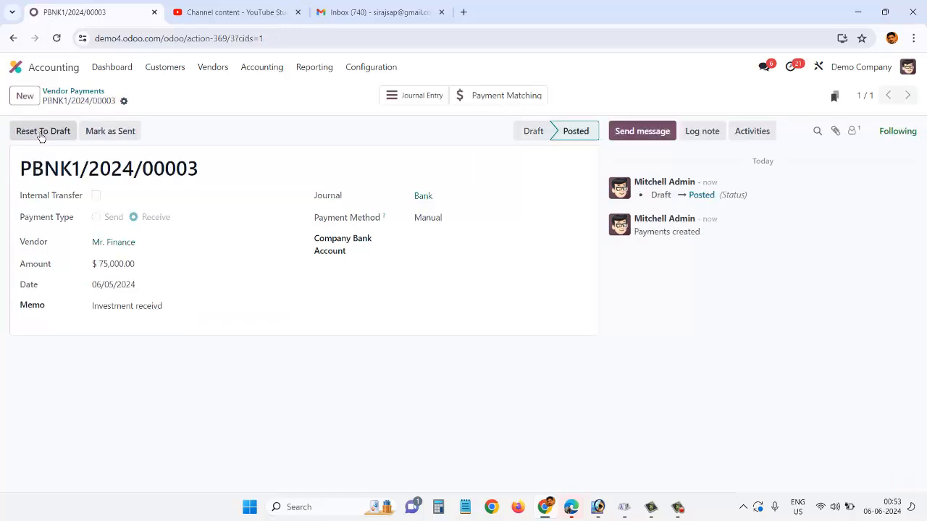
Review account 101405 in the Trial Balance and open the Aged Payable report
click(325, 69)
click(332, 227)
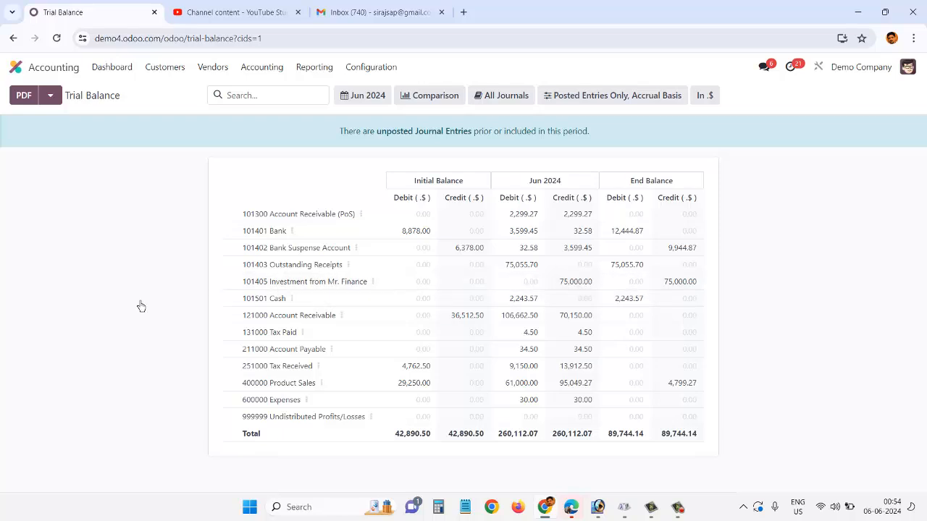
click(308, 73)
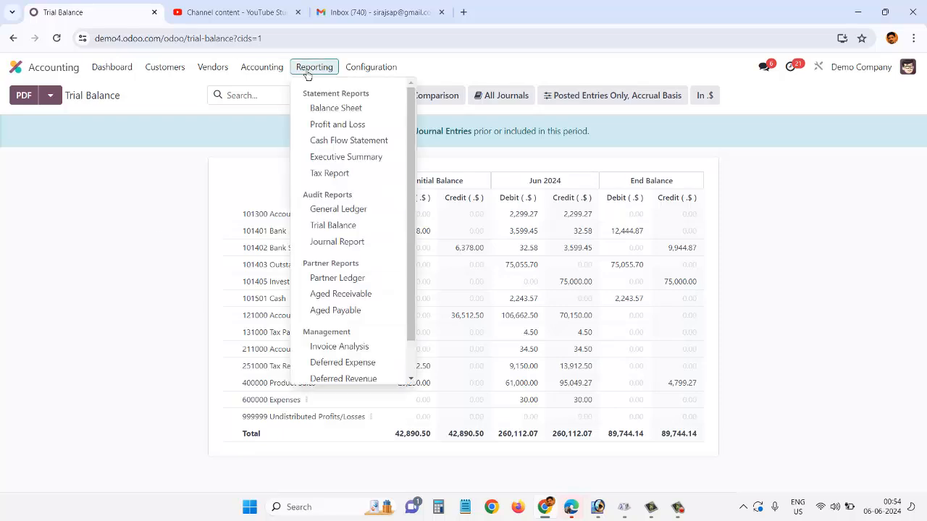
click(331, 312)
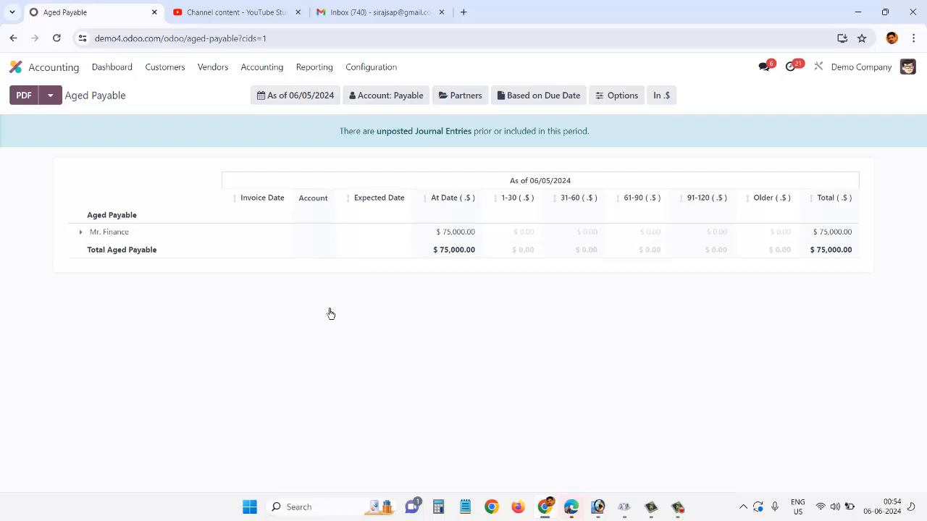
Remove the Investor tag filter from the Aged Payable report to view all partners
click(485, 100)
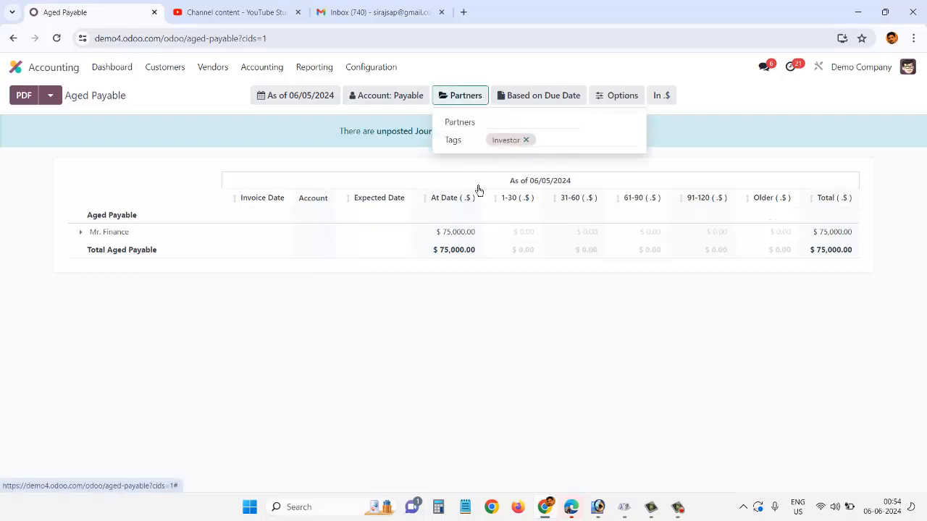
click(532, 141)
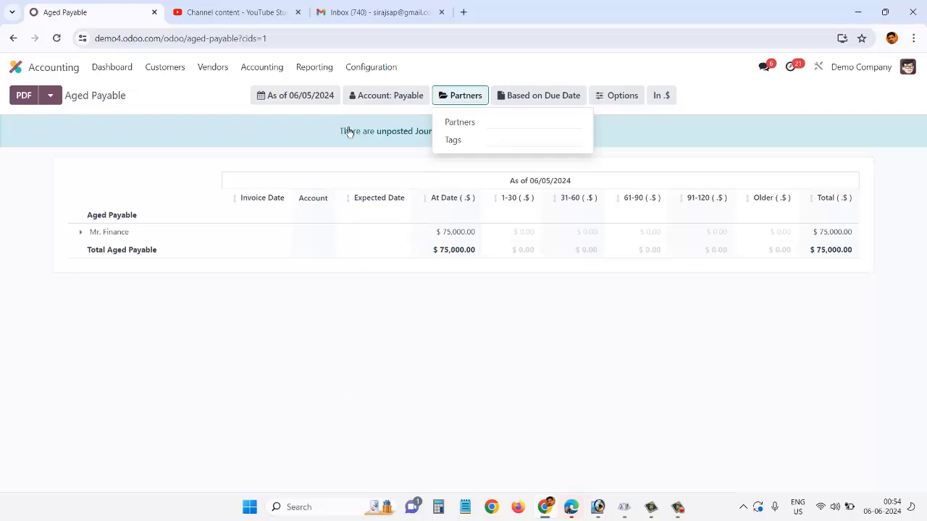
click(324, 98)
click(324, 98)
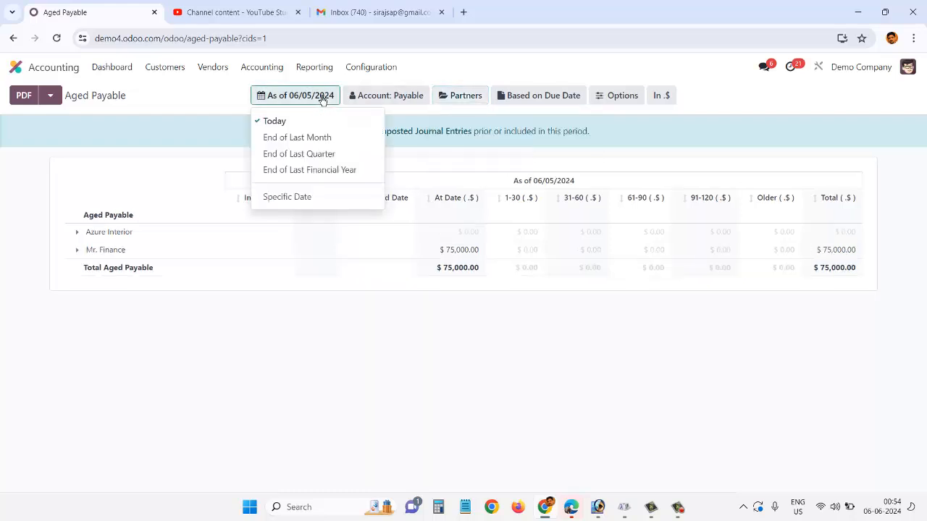
click(325, 340)
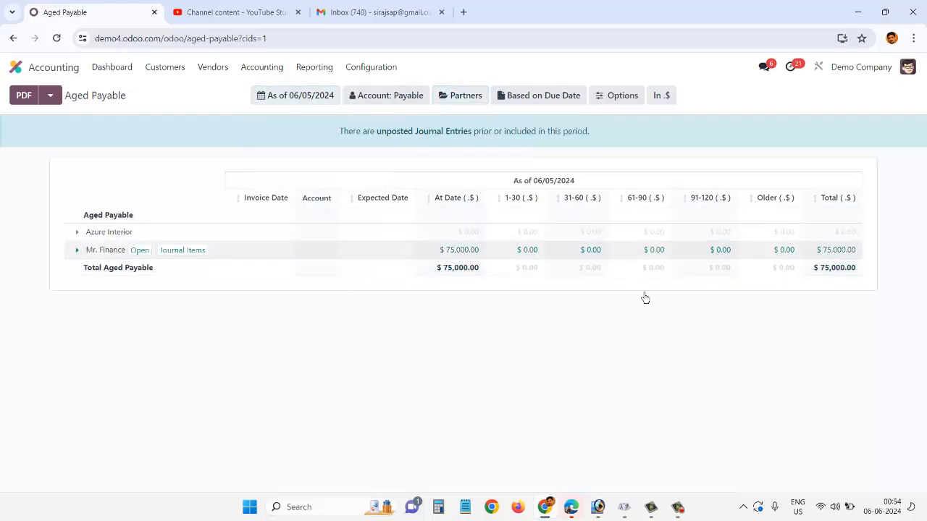
Filter the Aged Payable report by the partner tag Investor
click(466, 96)
click(492, 150)
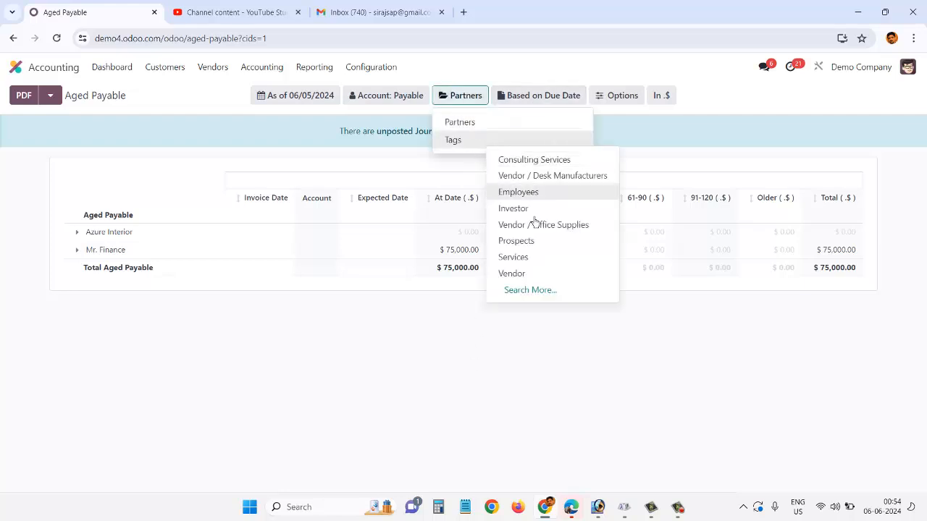
click(520, 210)
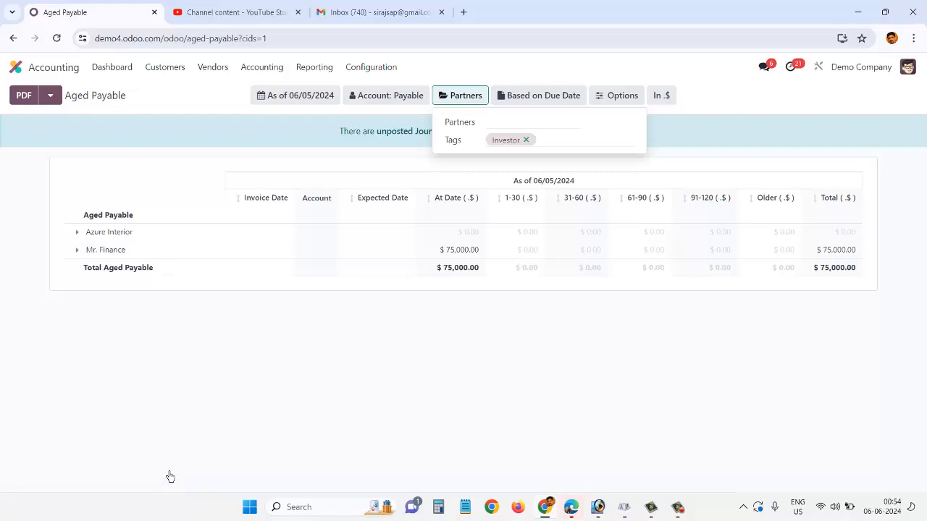
click(315, 409)
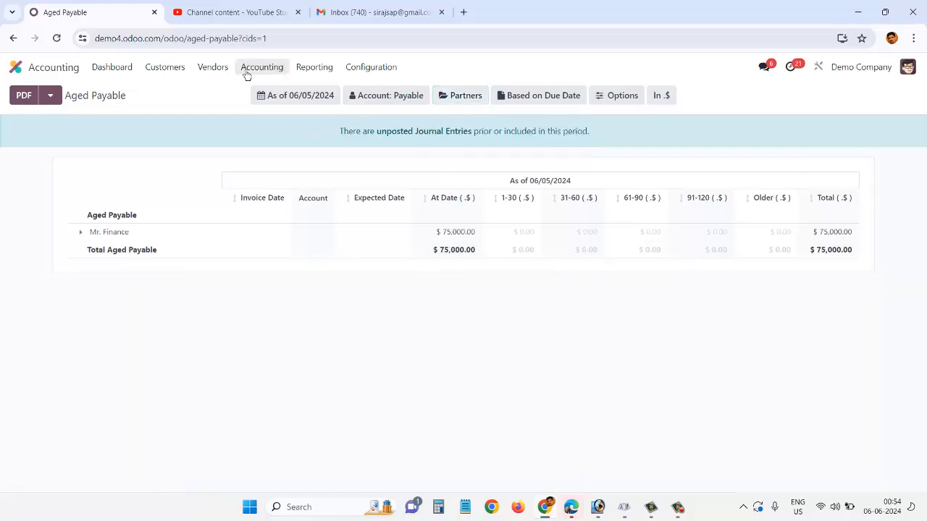
Open the Balance Sheet and expand Payables under Current Liabilities to examine the investment account
click(325, 68)
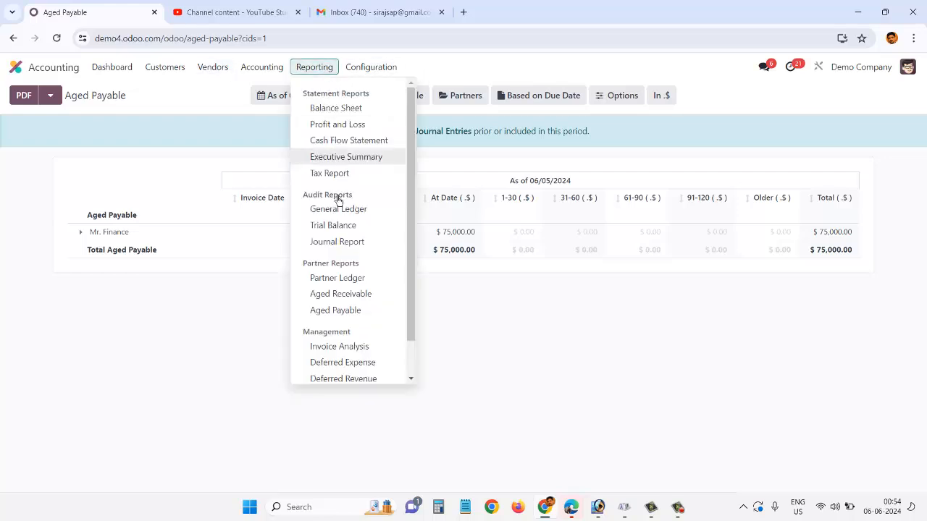
click(346, 111)
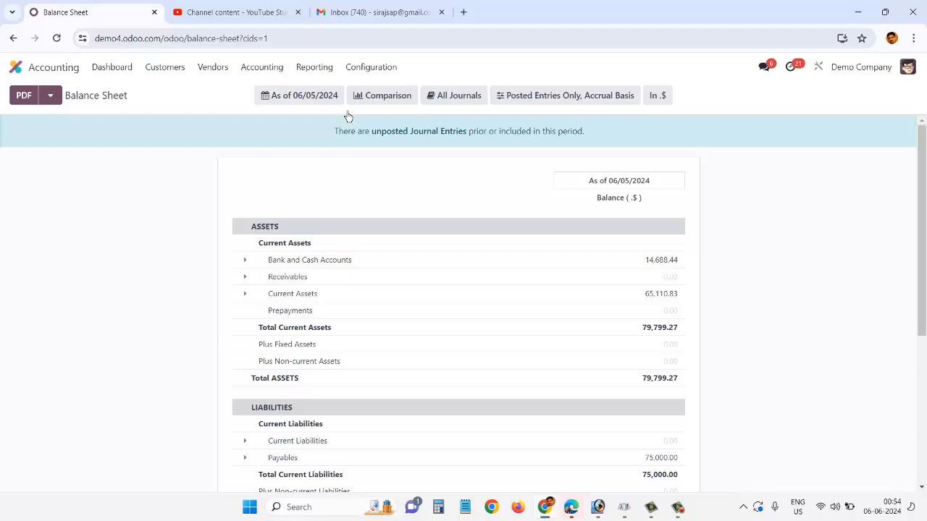
scroll(329, 246, down, 3)
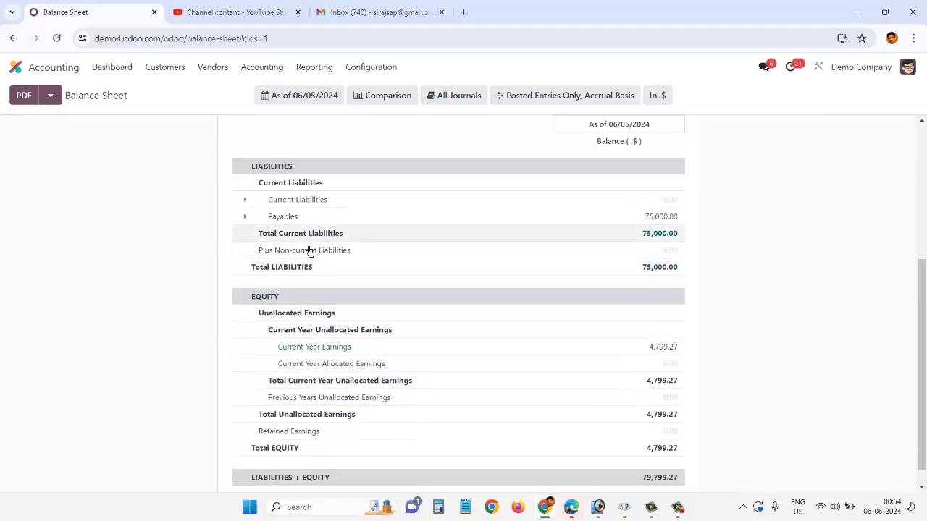
click(247, 217)
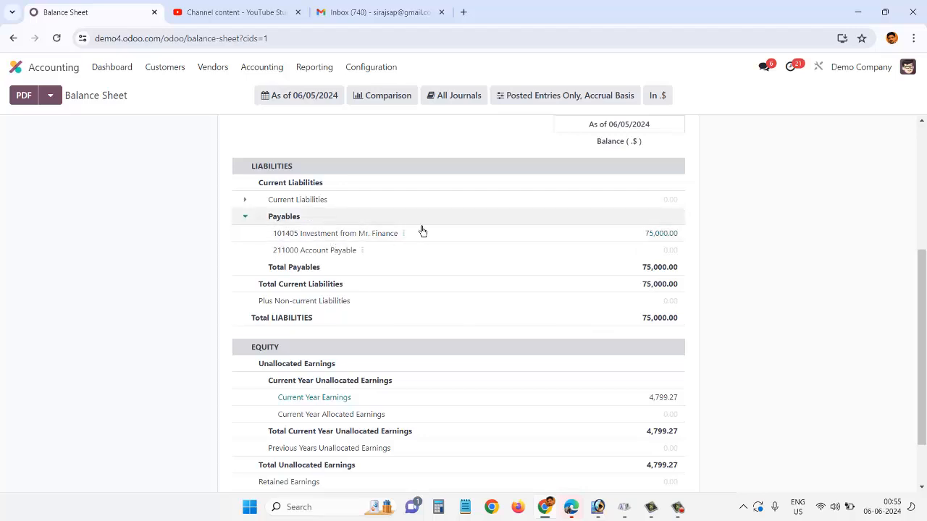
Start a new vendor payment with the payment type Send
click(214, 68)
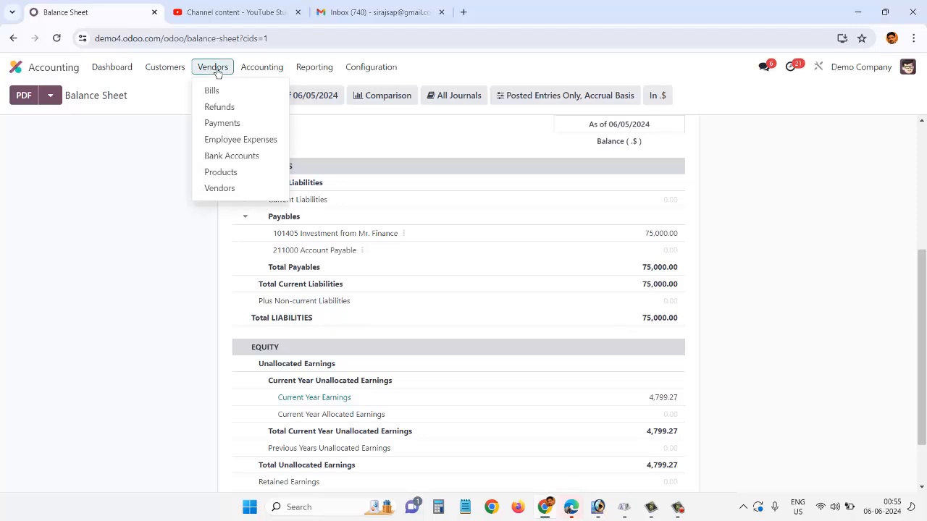
click(228, 125)
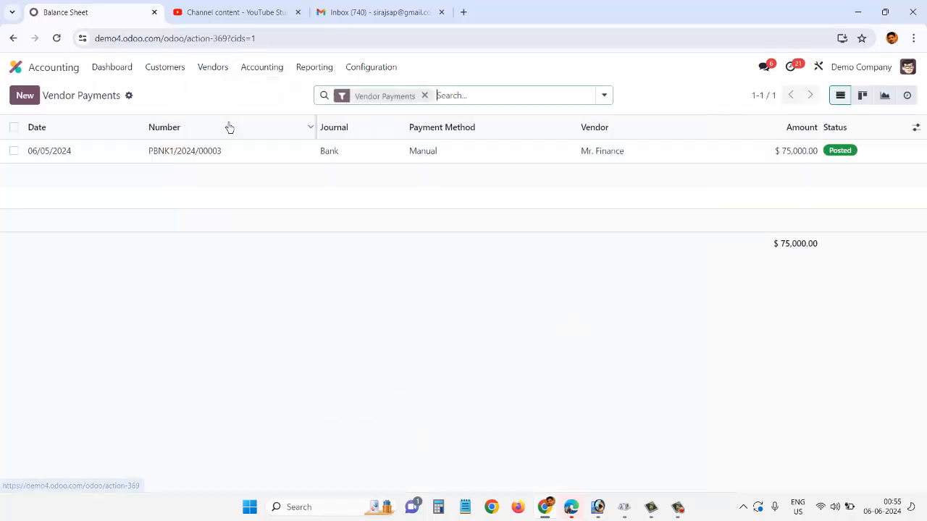
click(27, 96)
click(152, 218)
click(107, 218)
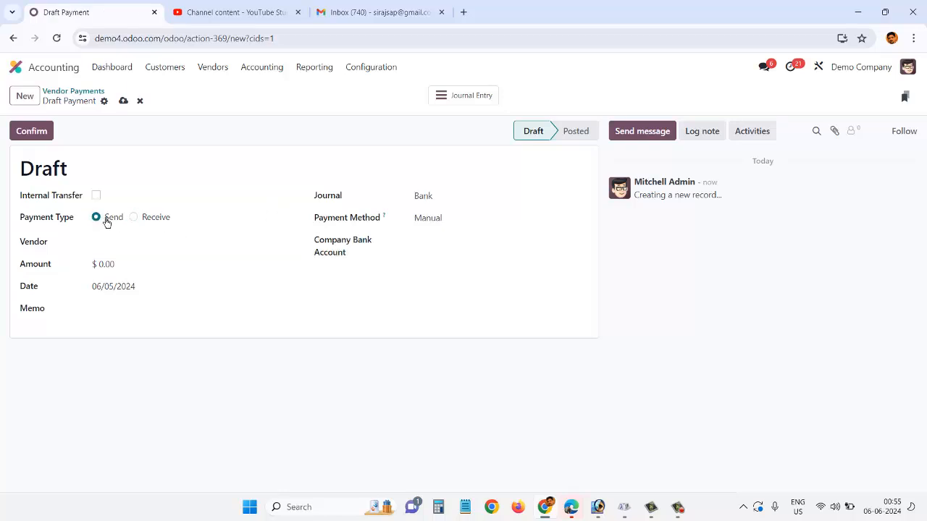
Select the investor as the vendor of the outgoing payment
click(130, 249)
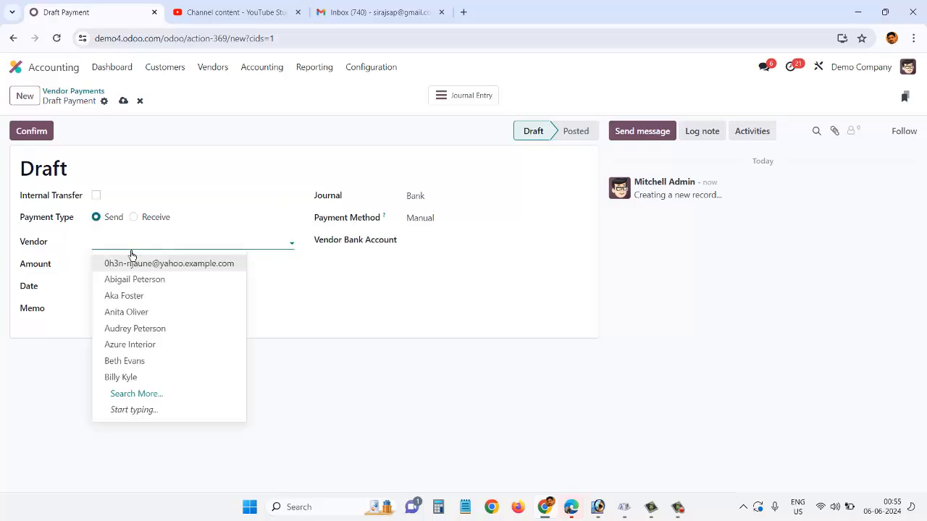
text(Mi)
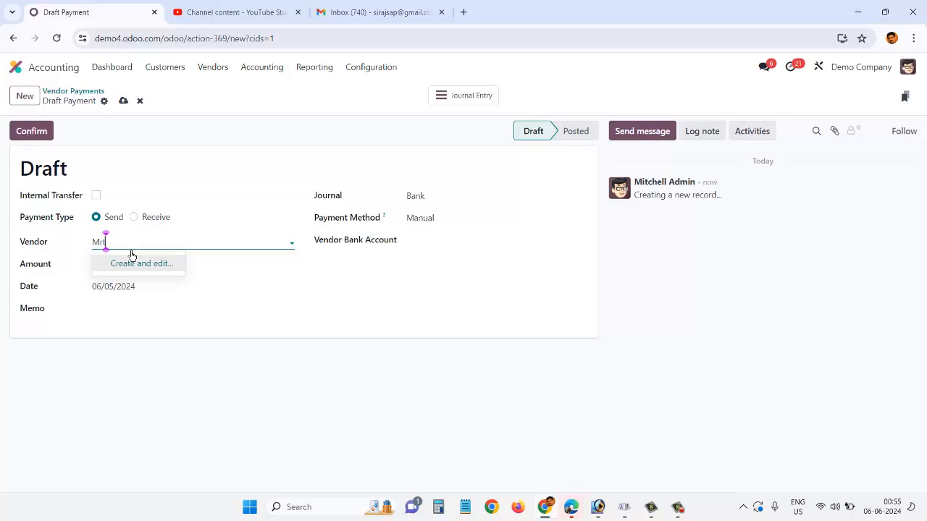
text(. F)
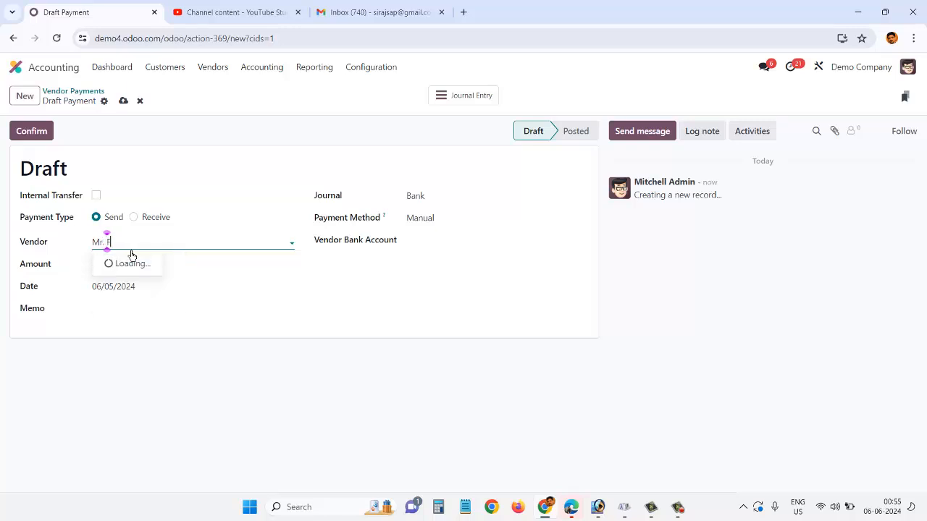
click(134, 264)
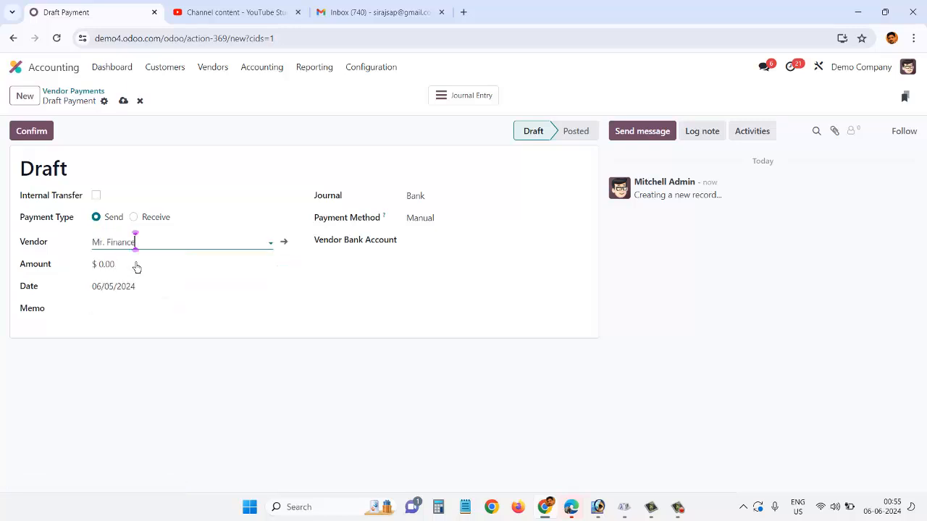
Set the outgoing payment's amount to $50,000 with the memo "repaid" and confirm the payment
click(133, 266)
text(7)
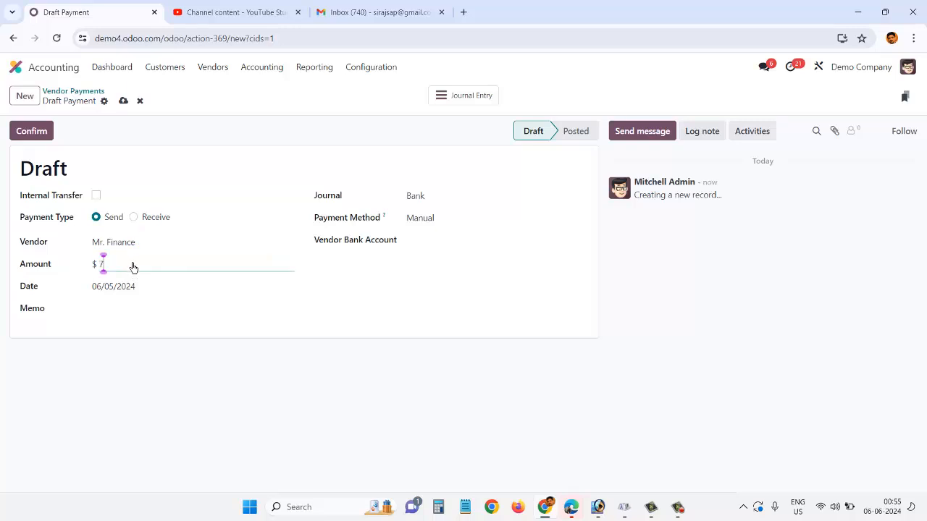
text(50000)
click(125, 315)
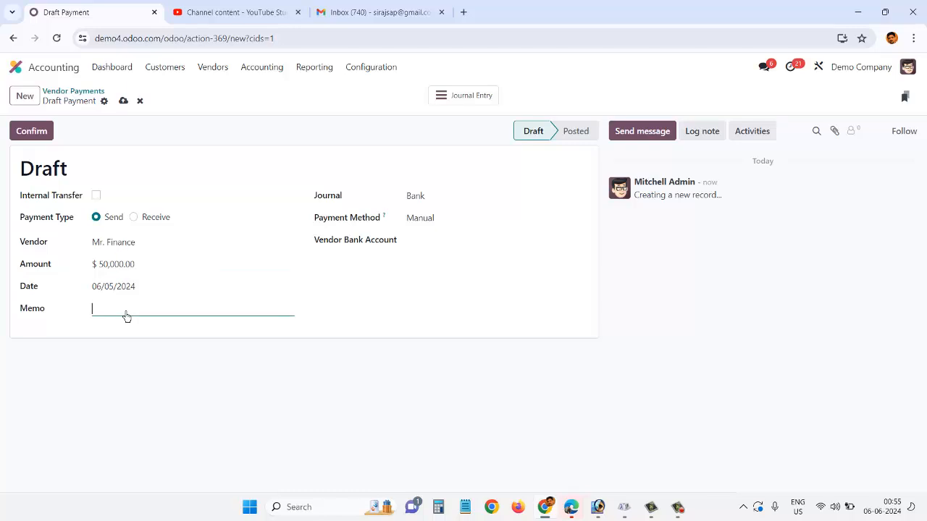
text(repaid)
click(40, 136)
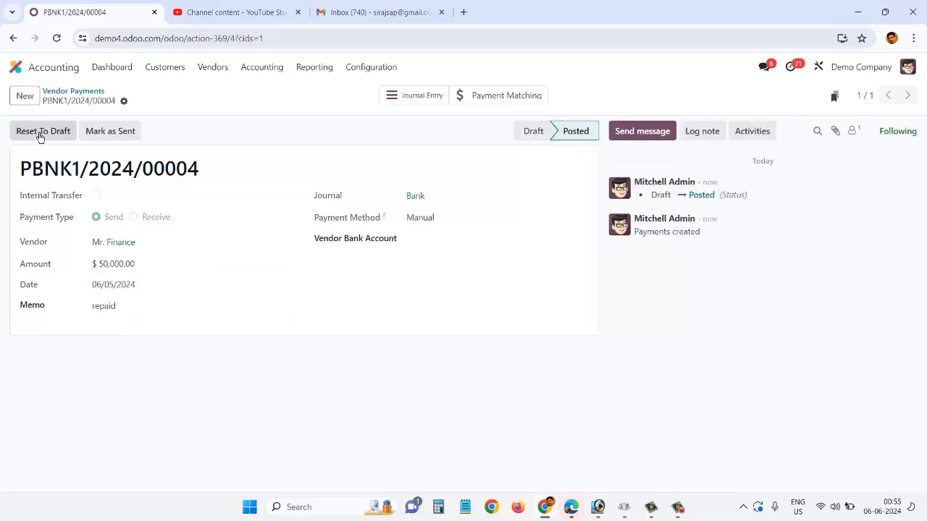
Open the Trial Balance and check the June 2024 debit, credit and end balance of account 101405
click(315, 67)
click(350, 230)
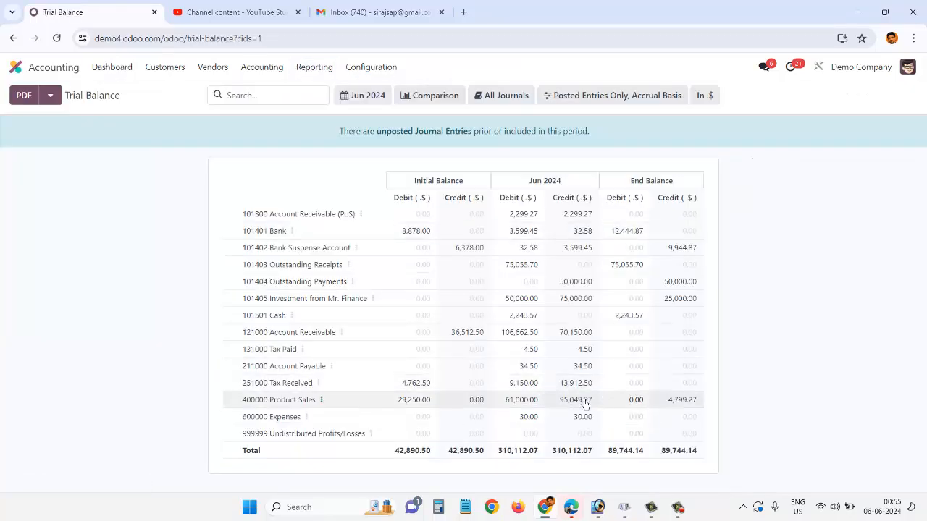
double_click(674, 309)
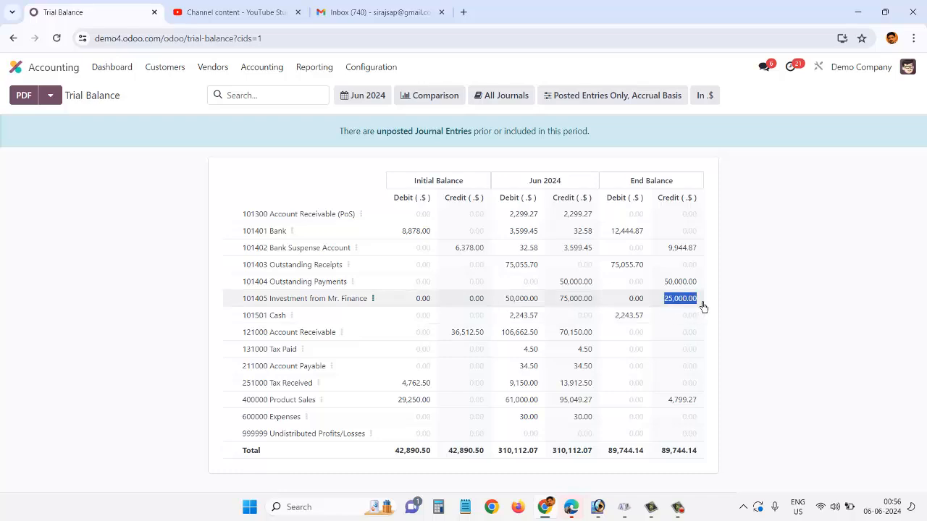
double_click(571, 302)
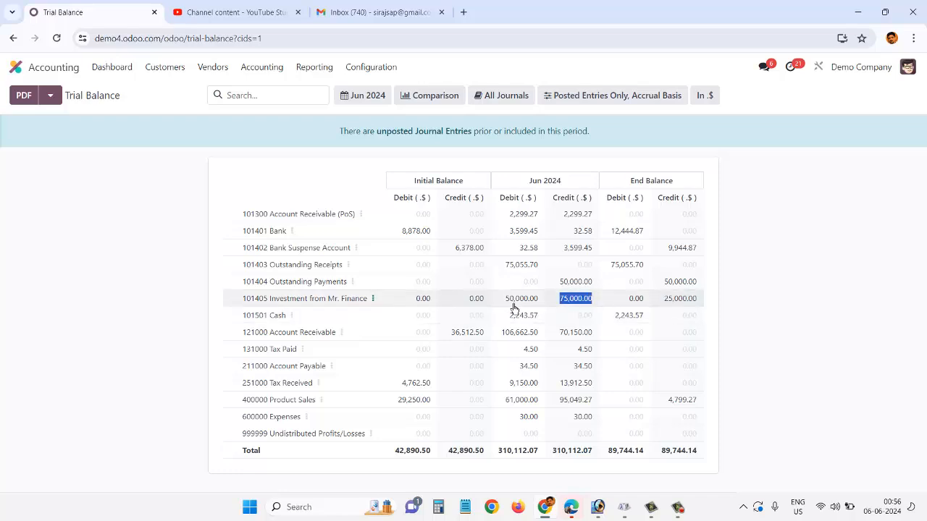
drag(506, 302, 534, 307)
drag(668, 302, 704, 309)
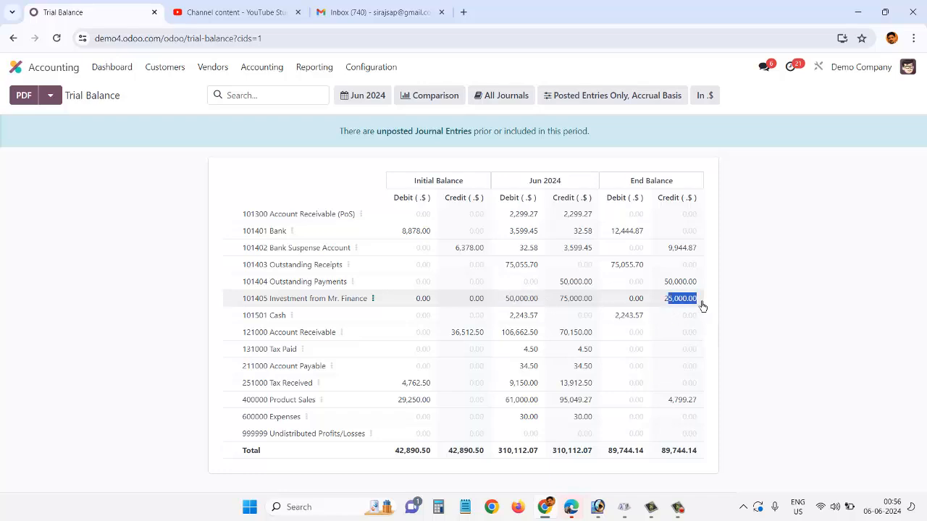